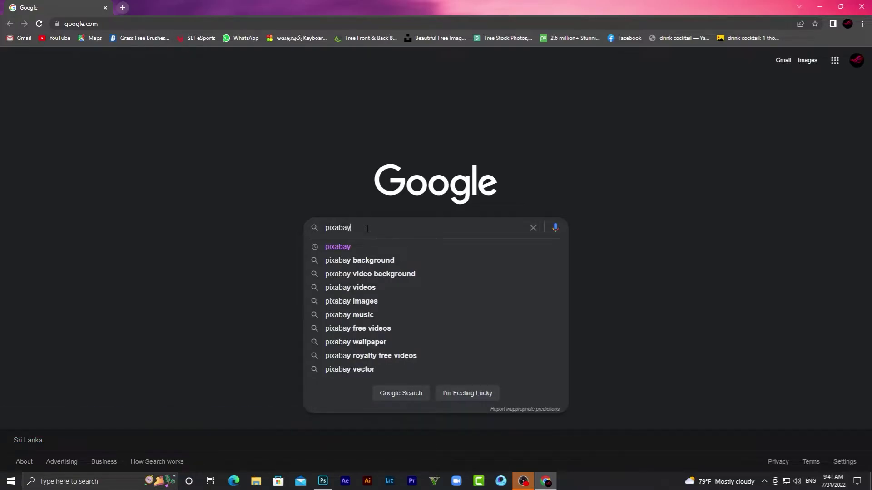
# Open the Pixabay site through a web search and search its images for "model".
pyautogui.press('Return')
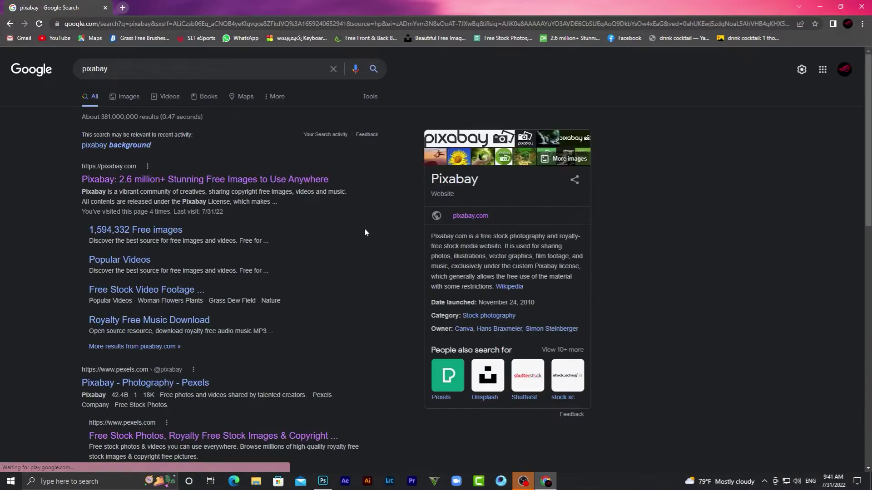
pyautogui.click(222, 181)
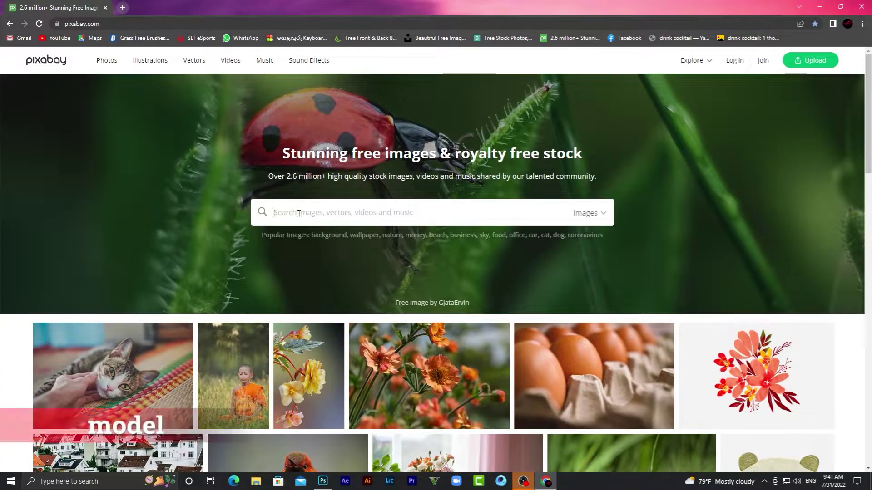
pyautogui.write('m')
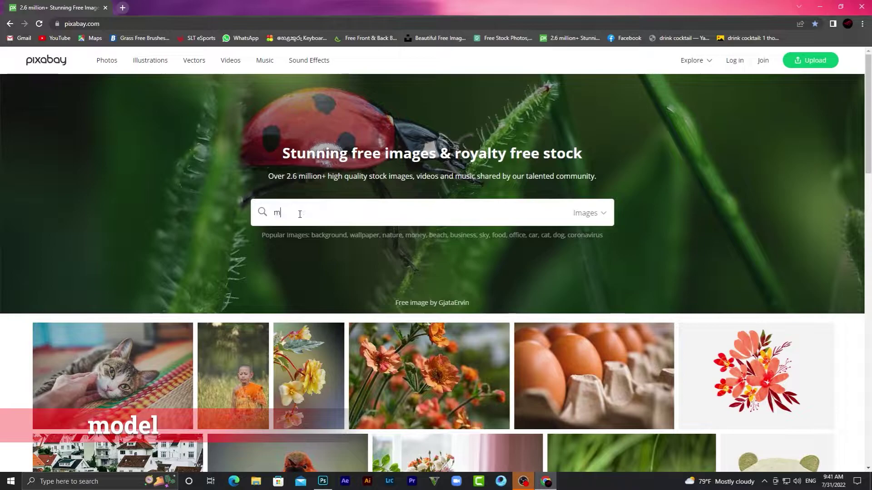
pyautogui.write('odel')
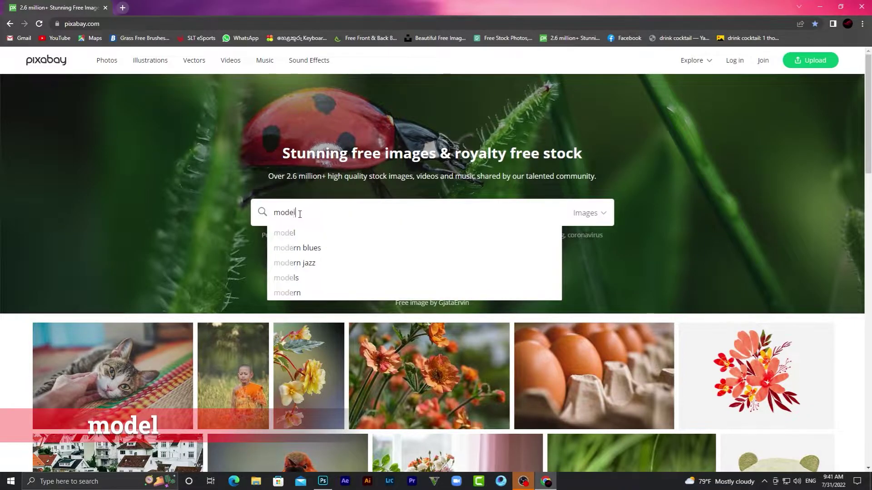
pyautogui.press('Return')
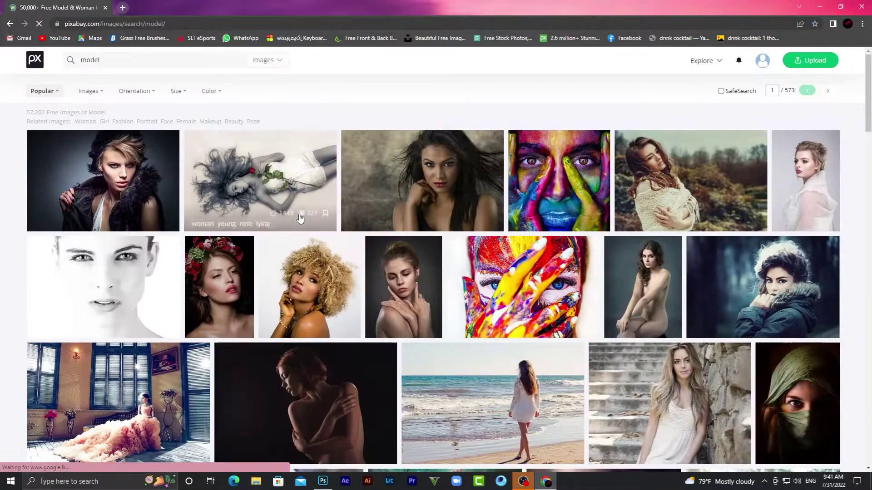
# Browse the first two pages of Pixabay model photos for a suitable portrait.
pyautogui.scroll(-4, 453, 219)
pyautogui.scroll(-9, 452, 222)
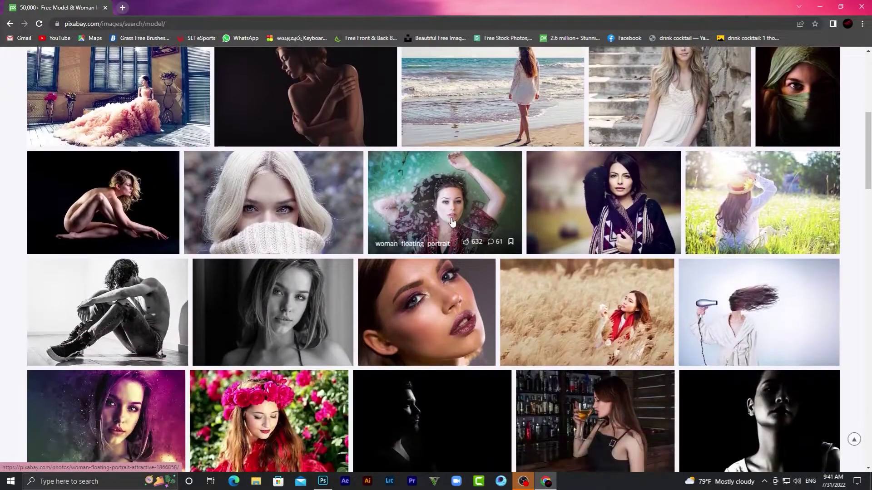
pyautogui.scroll(-12, 452, 222)
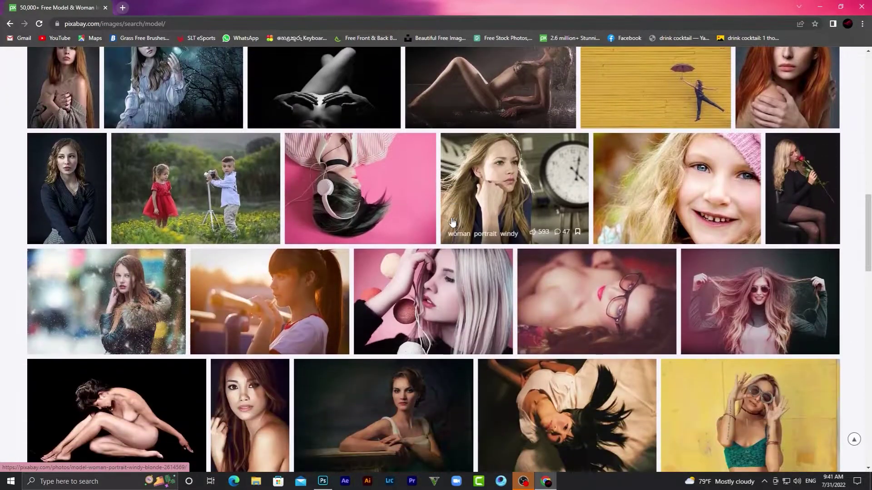
pyautogui.scroll(-13, 452, 222)
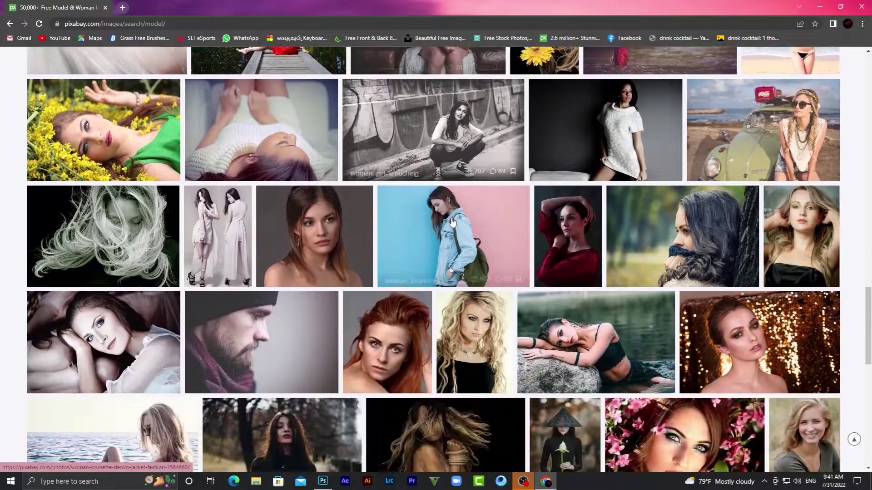
pyautogui.scroll(-1, 452, 222)
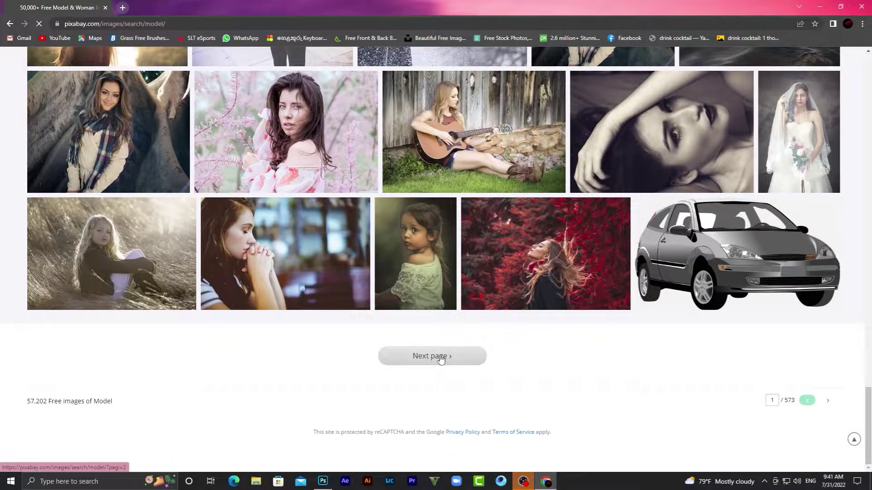
pyautogui.scroll(-5, 464, 180)
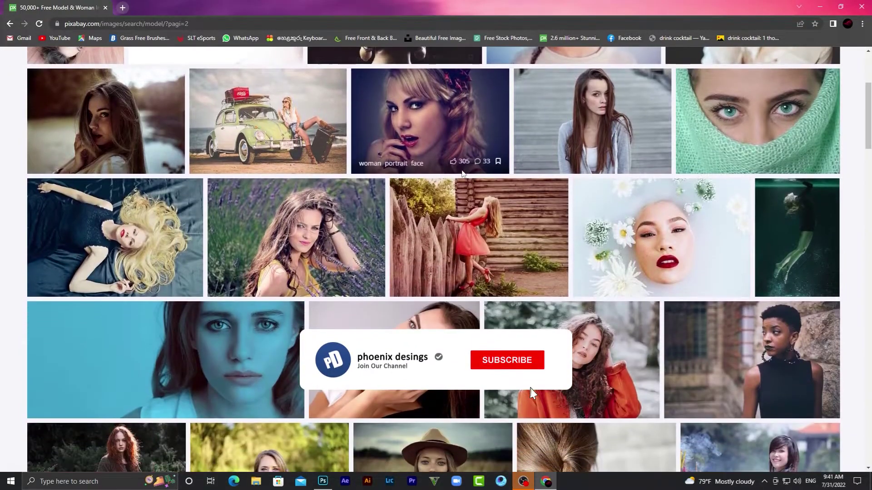
pyautogui.scroll(-12, 463, 175)
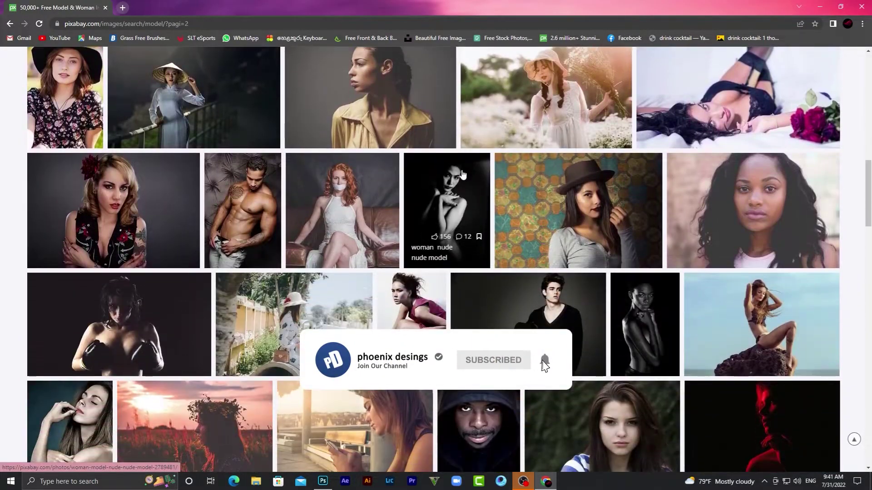
pyautogui.scroll(-12, 464, 175)
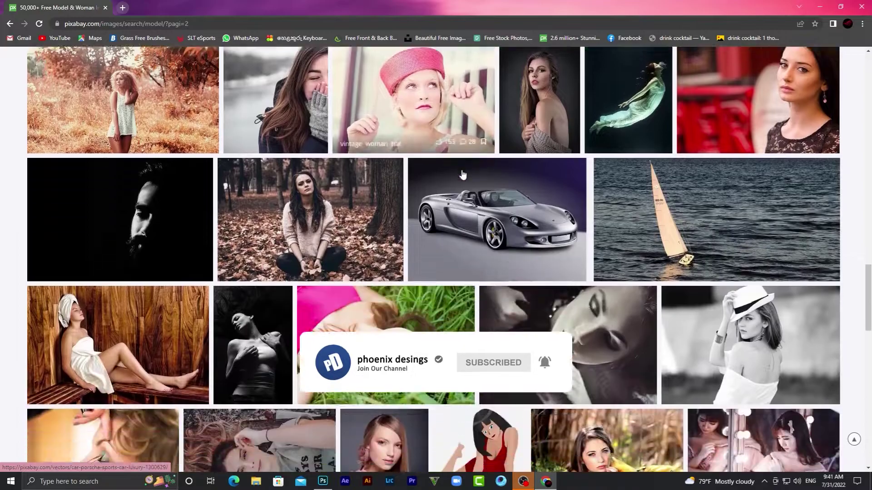
pyautogui.scroll(-12, 463, 175)
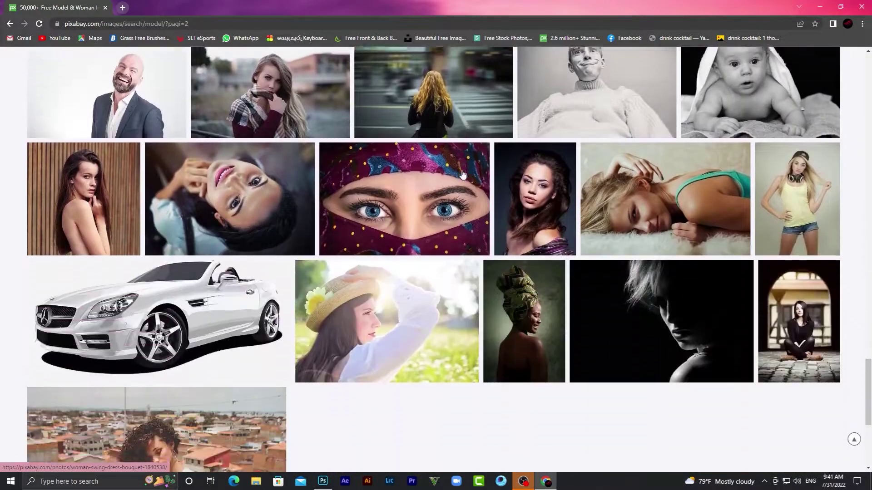
pyautogui.scroll(12, 463, 175)
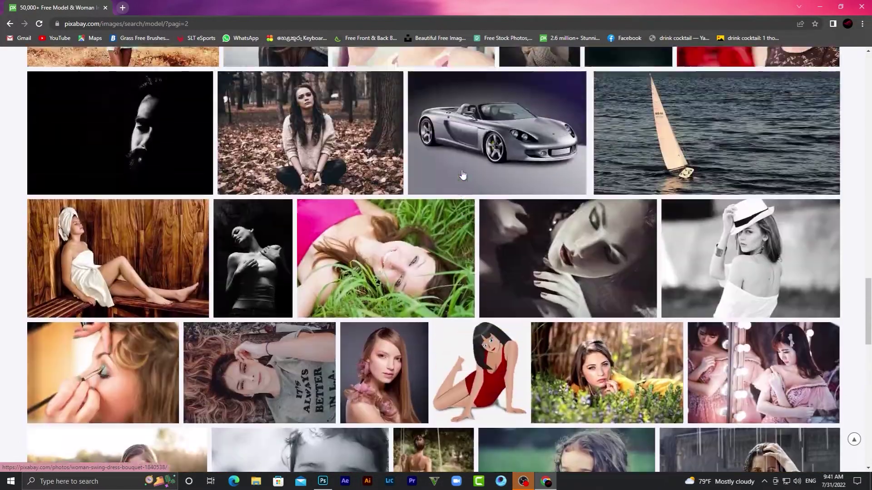
pyautogui.scroll(12, 463, 175)
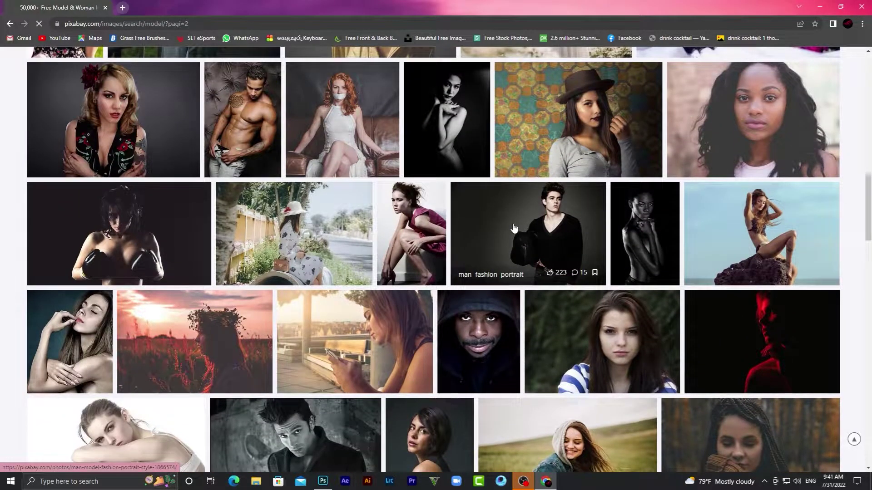
# Open the photo of the man in a black V-neck sweater holding a bag and save the image to the computer.
pyautogui.click(513, 227)
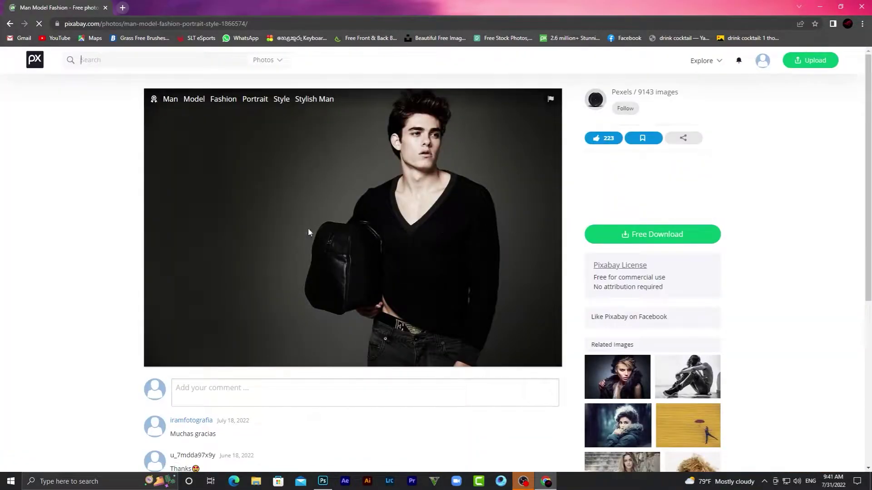
pyautogui.rightClick(348, 187)
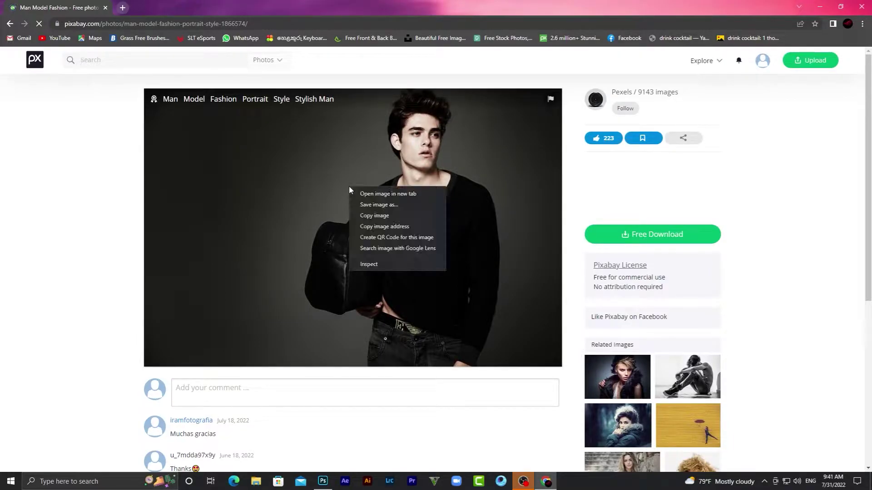
pyautogui.click(388, 208)
pyautogui.click(232, 377)
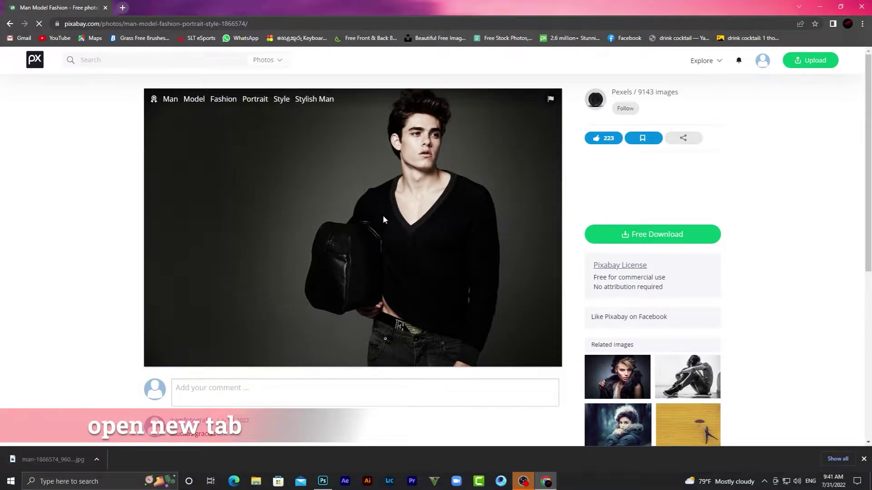
# Search for "adobe background remover" in a new browser tab and open the photo upload page of Adobe Express's free image background remover.
pyautogui.click(122, 8)
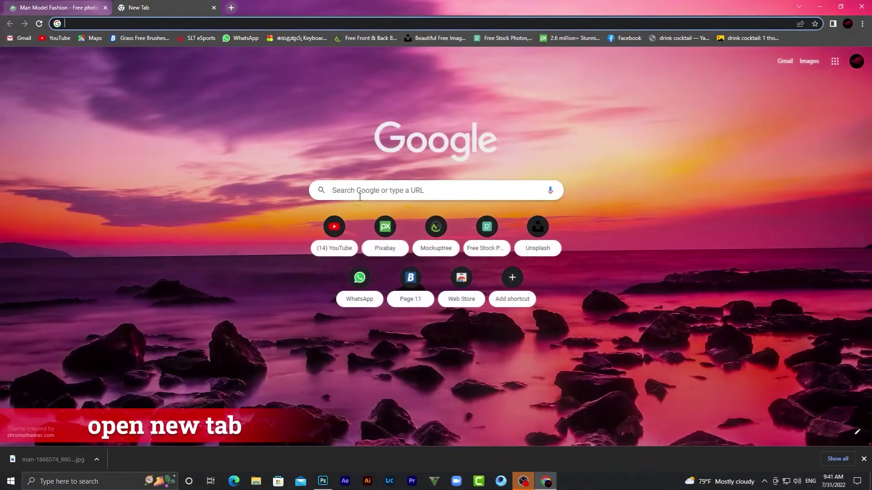
pyautogui.click(356, 193)
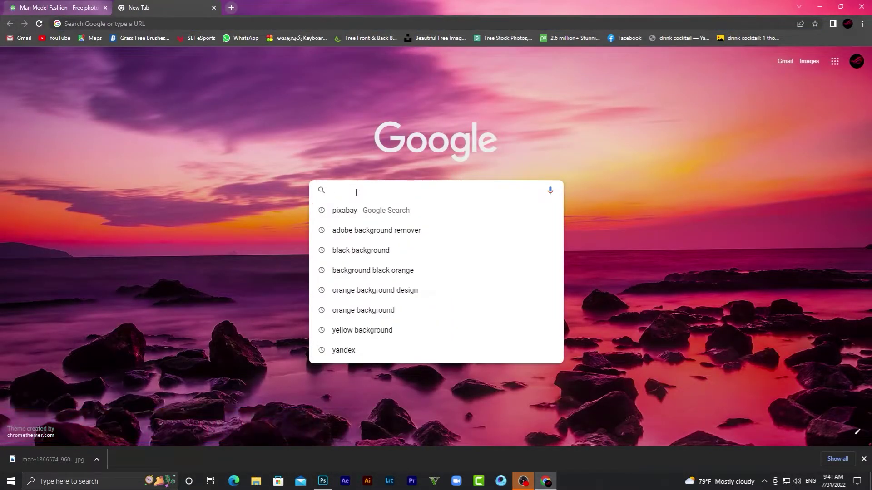
pyautogui.write('ado')
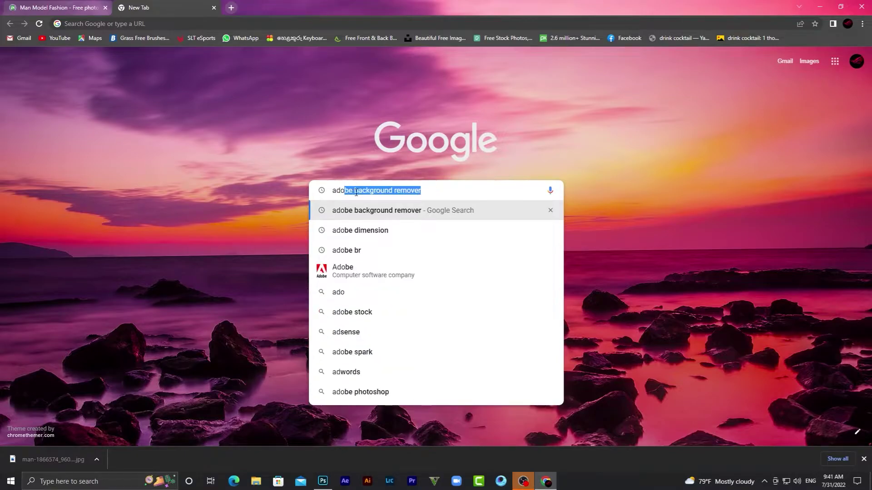
pyautogui.write('be backg')
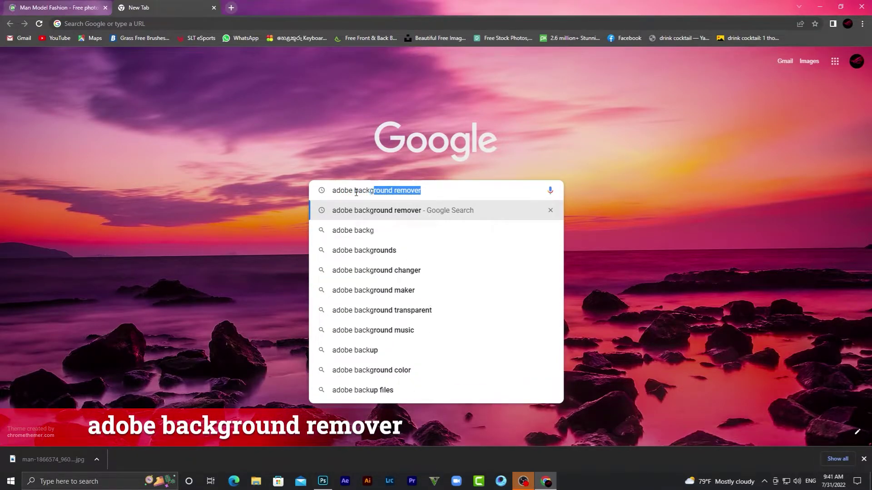
pyautogui.write('round ')
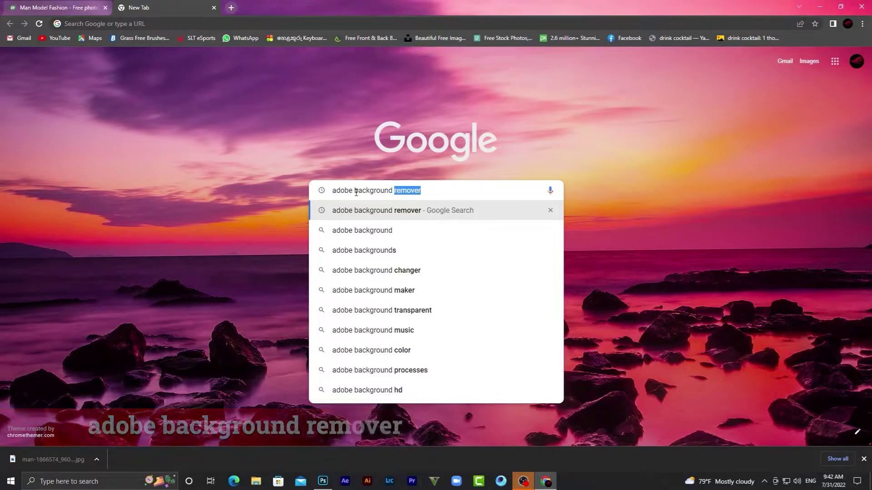
pyautogui.write('rem')
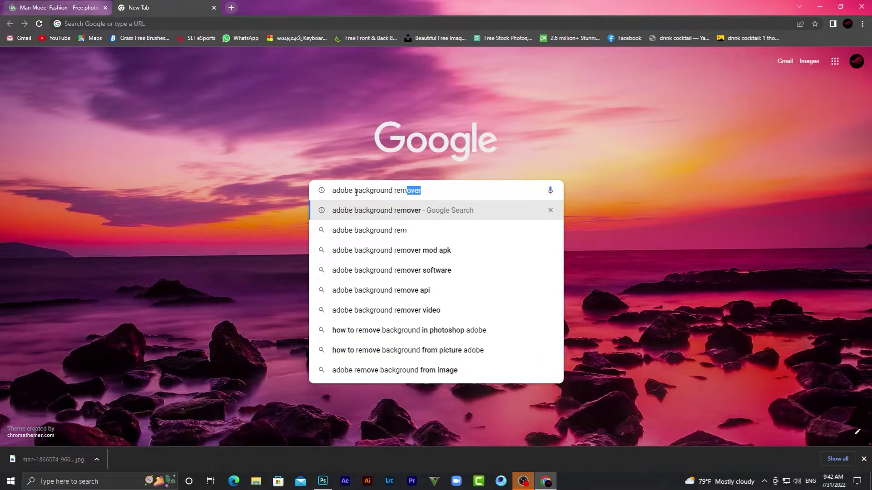
pyautogui.write('ovwe')
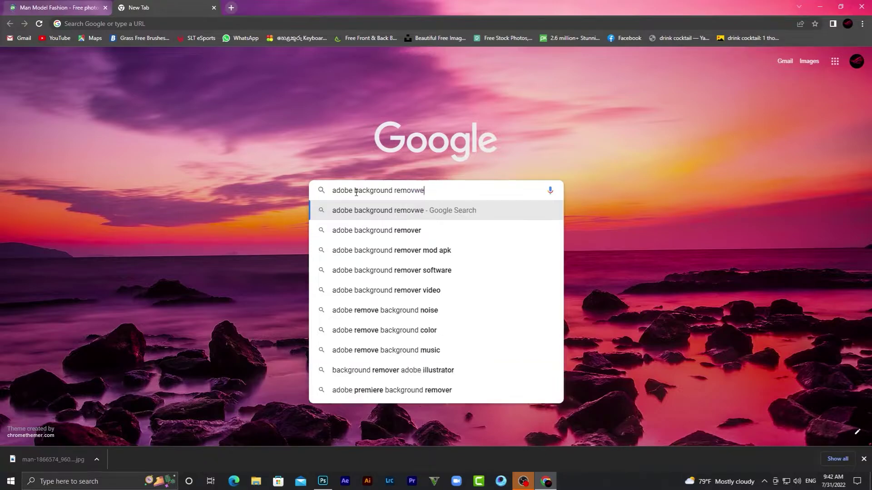
pyautogui.press('BackSpace')
pyautogui.press('BackSpace')
pyautogui.write('er')
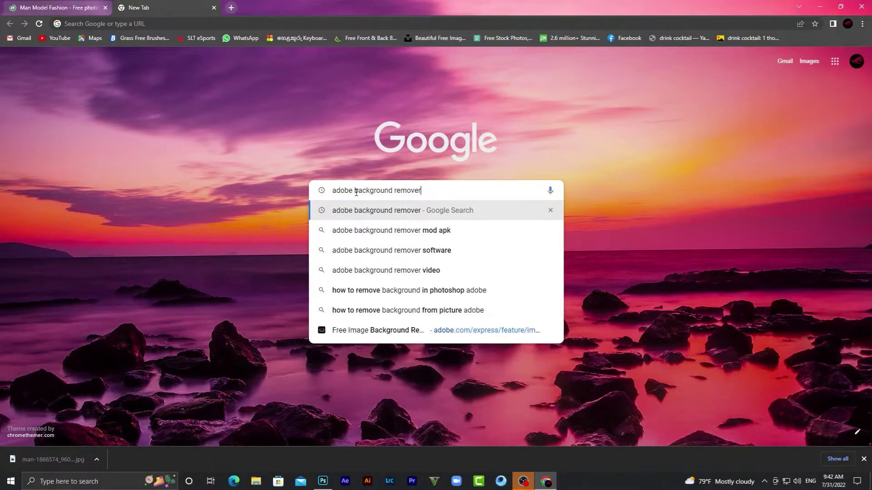
pyautogui.press('Return')
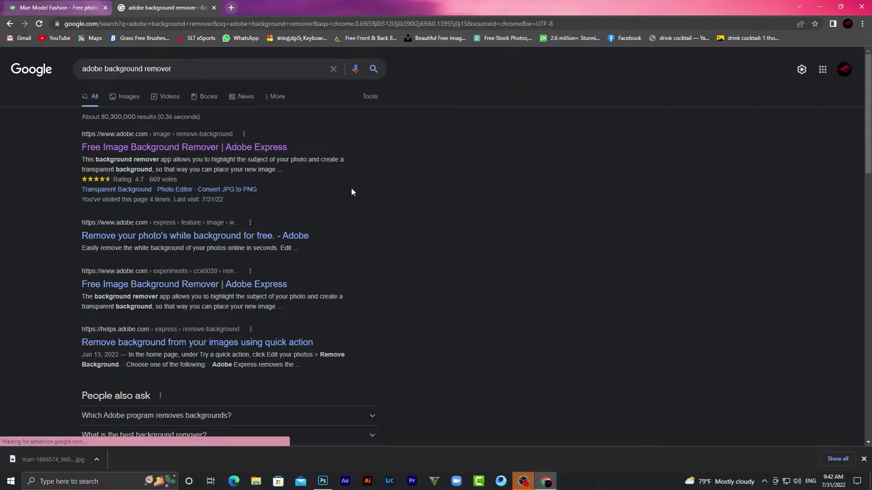
pyautogui.click(149, 151)
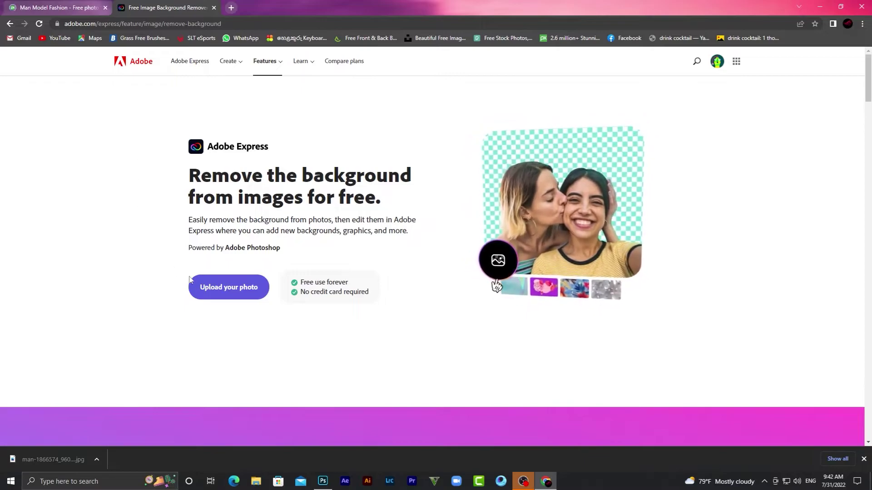
pyautogui.click(224, 296)
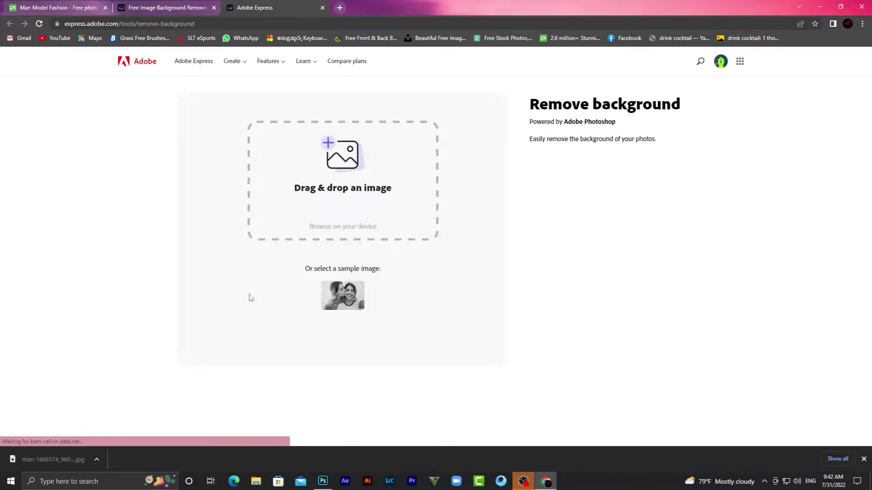
# Load the saved photo man-1866574_960_720.jpg from File Explorer into the background remover and download the cutout.
pyautogui.click(259, 480)
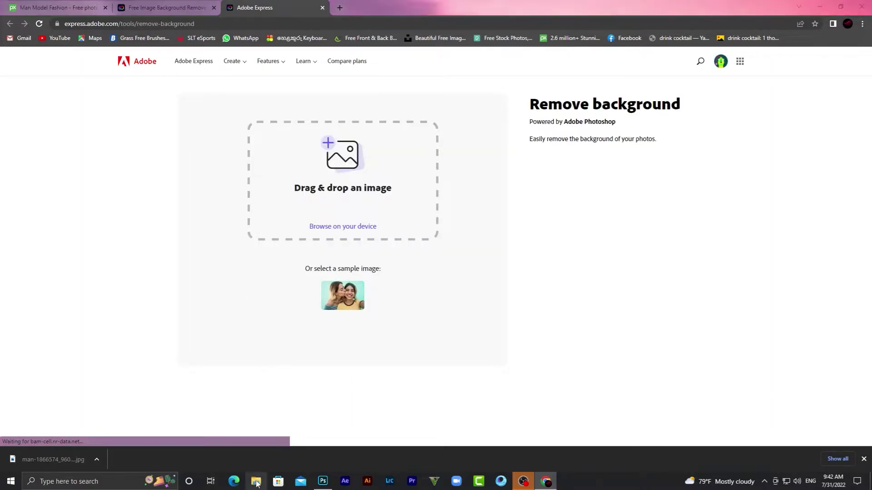
pyautogui.doubleClick(130, 143)
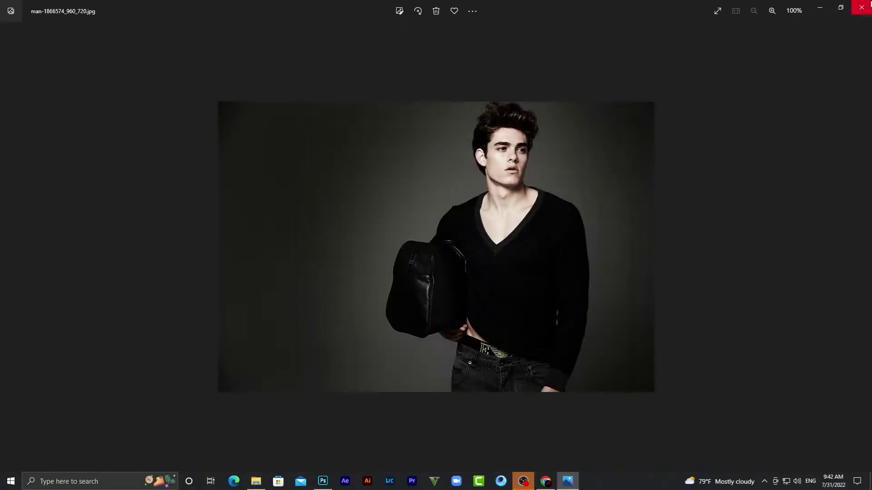
pyautogui.click(862, 7)
pyautogui.moveTo(327, 146); pyautogui.dragTo(364, 196)
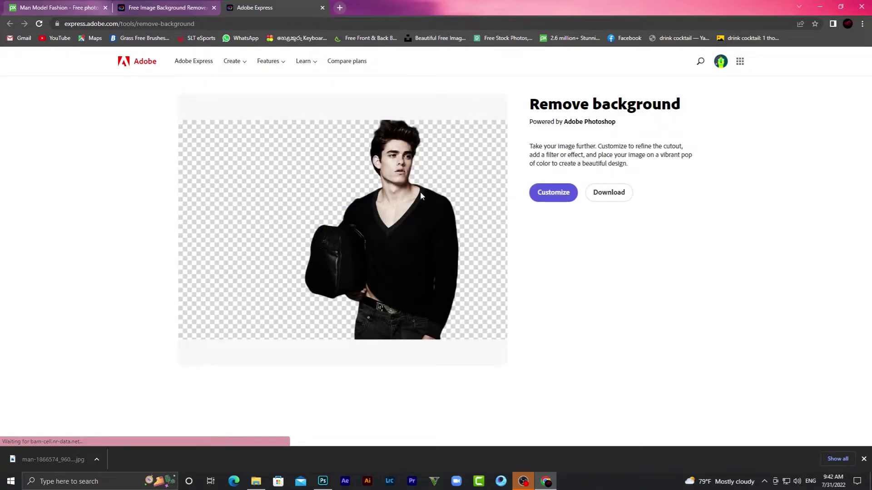
pyautogui.click(609, 196)
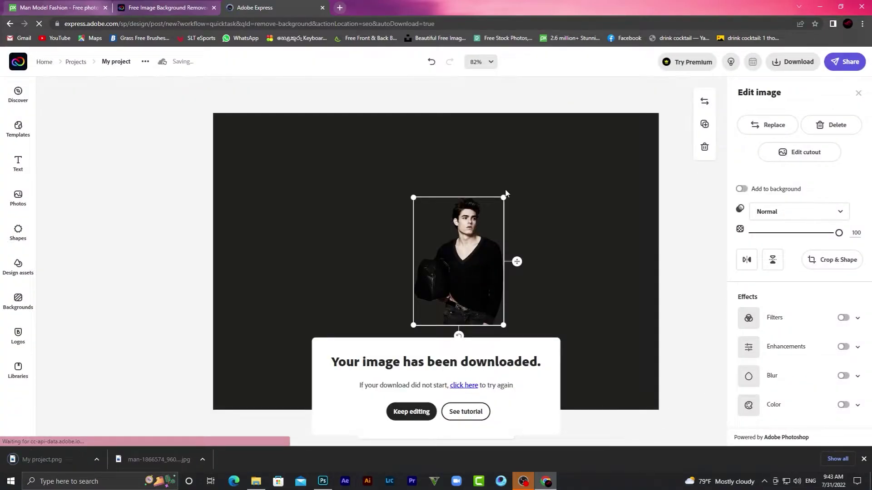
# Enlarge the man's cutout to nearly the full canvas height and place it near the middle of the canvas.
pyautogui.moveTo(504, 197); pyautogui.dragTo(627, 117)
pyautogui.moveTo(507, 222); pyautogui.dragTo(487, 241)
pyautogui.moveTo(351, 382); pyautogui.dragTo(335, 404)
pyautogui.moveTo(406, 361)
pyautogui.mouseDown()
pyautogui.moveTo(408, 341)
pyautogui.moveTo(406, 350)
pyautogui.mouseUp()
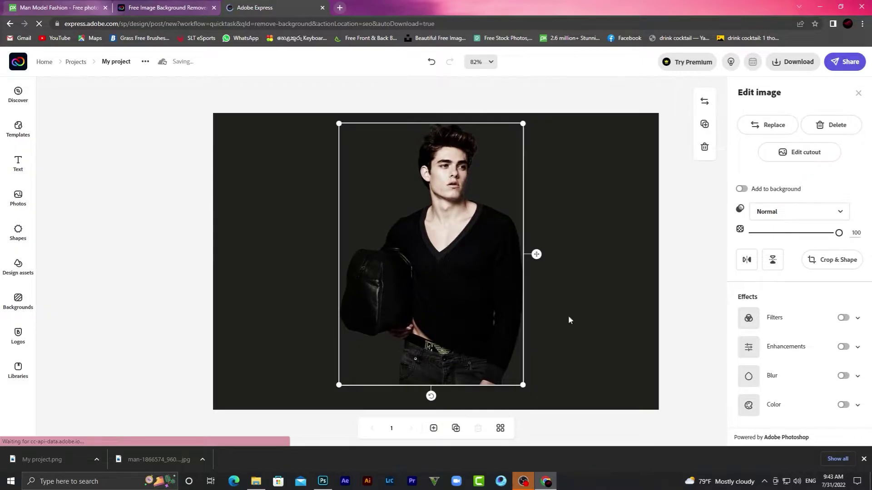
# Download the cutout as a PNG with transparent background and preview the downloaded My project-1.png.
pyautogui.click(798, 63)
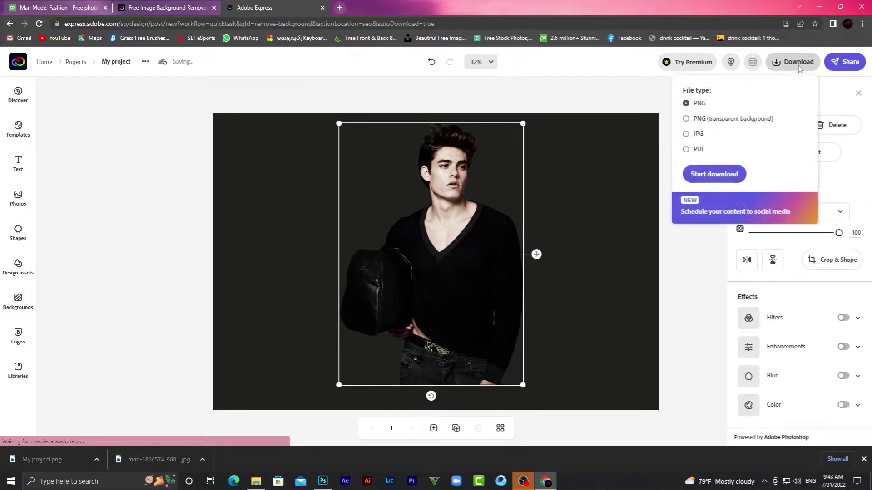
pyautogui.click(688, 120)
pyautogui.click(727, 183)
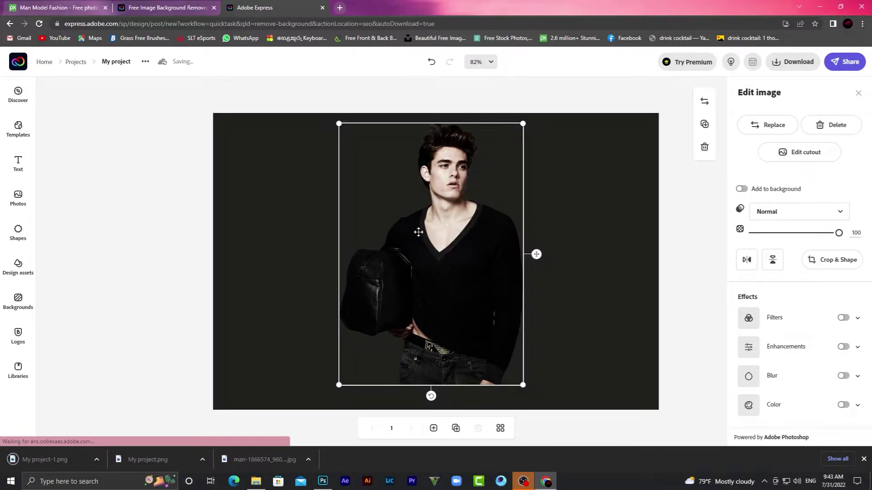
pyautogui.click(45, 460)
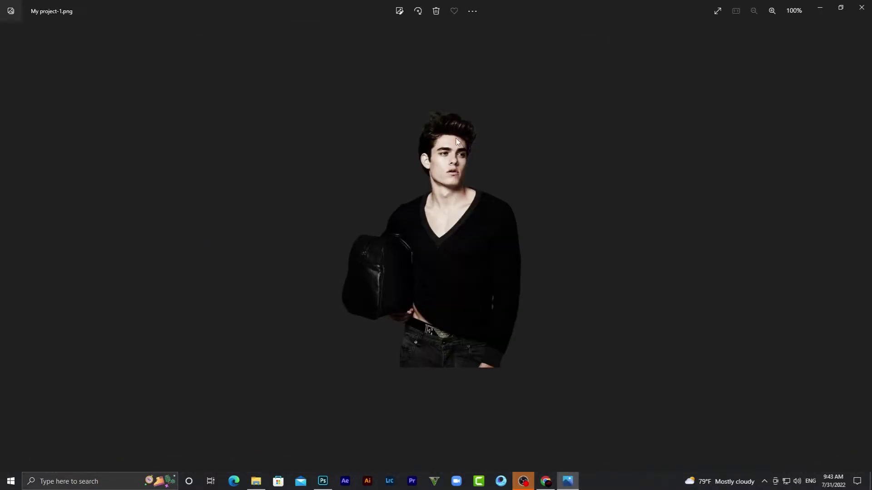
pyautogui.click(863, 9)
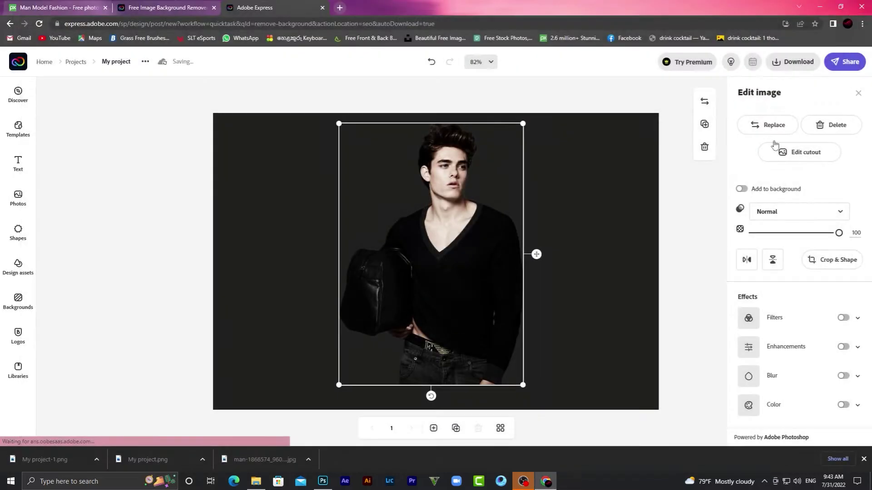
# Switch to Photoshop and place My project-1 from the Downloads folder as an embedded image in the Untitled-1 document.
pyautogui.click(323, 482)
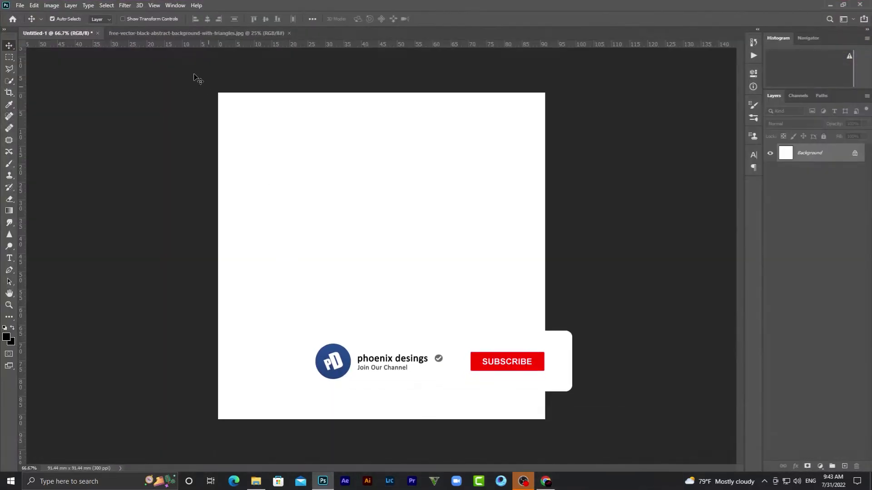
pyautogui.click(19, 5)
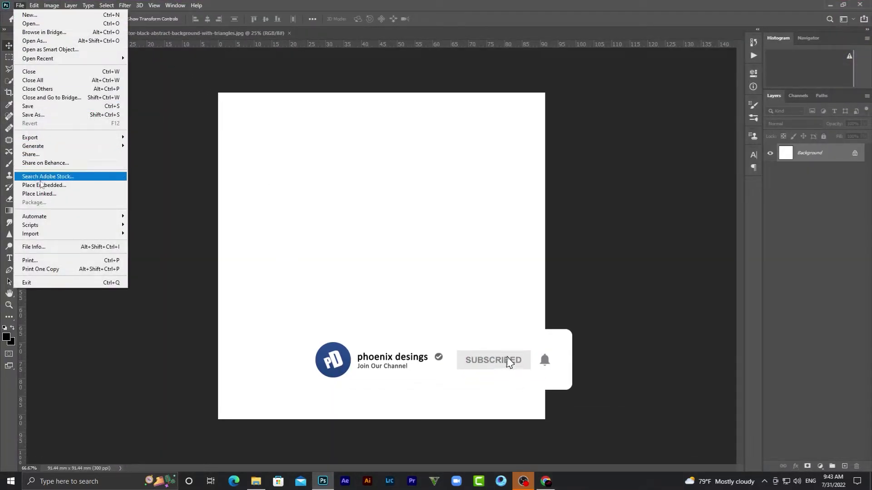
pyautogui.click(31, 182)
pyautogui.scroll(2, 40, 70)
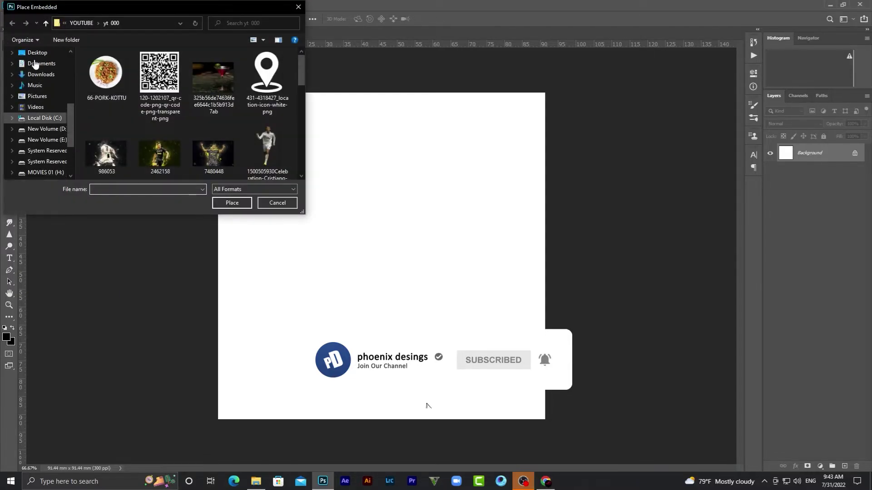
pyautogui.click(42, 74)
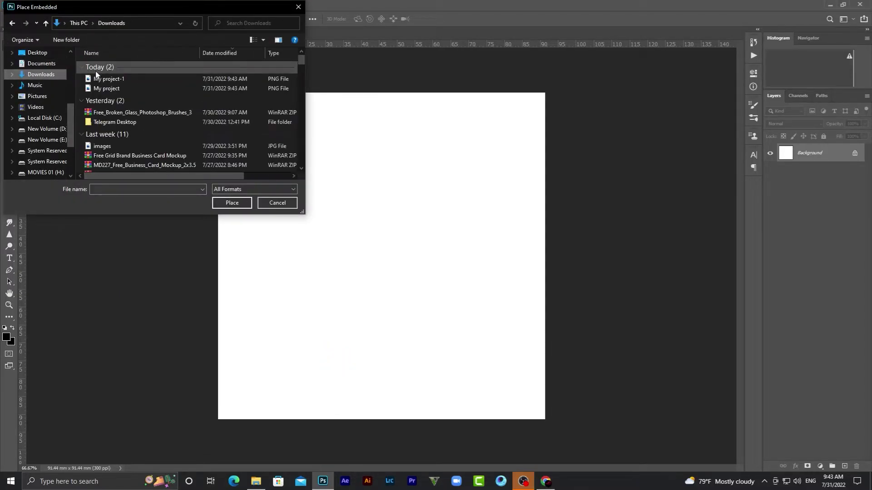
pyautogui.click(121, 81)
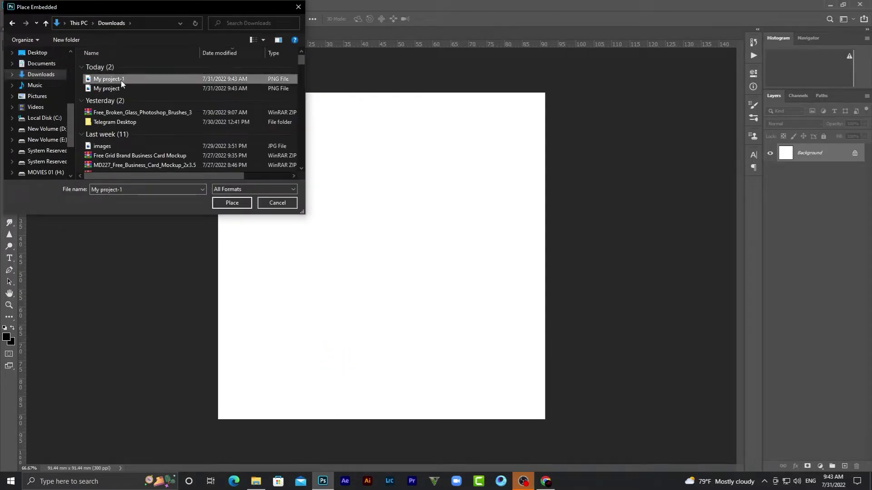
pyautogui.click(231, 202)
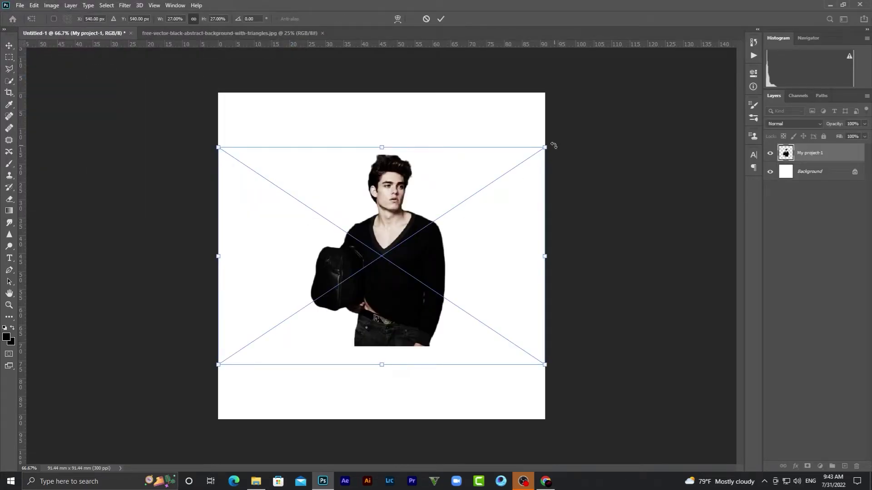
# Scale the placed man to about 34% and position him near the canvas centre with his lower edge on the canvas bottom.
pyautogui.moveTo(547, 147); pyautogui.dragTo(583, 120)
pyautogui.moveTo(511, 183); pyautogui.dragTo(497, 265)
pyautogui.moveTo(562, 209); pyautogui.dragTo(588, 187)
pyautogui.moveTo(198, 195); pyautogui.dragTo(170, 173)
pyautogui.moveTo(361, 219)
pyautogui.mouseDown()
pyautogui.moveTo(362, 227)
pyautogui.moveTo(363, 218)
pyautogui.mouseUp()
pyautogui.click(440, 19)
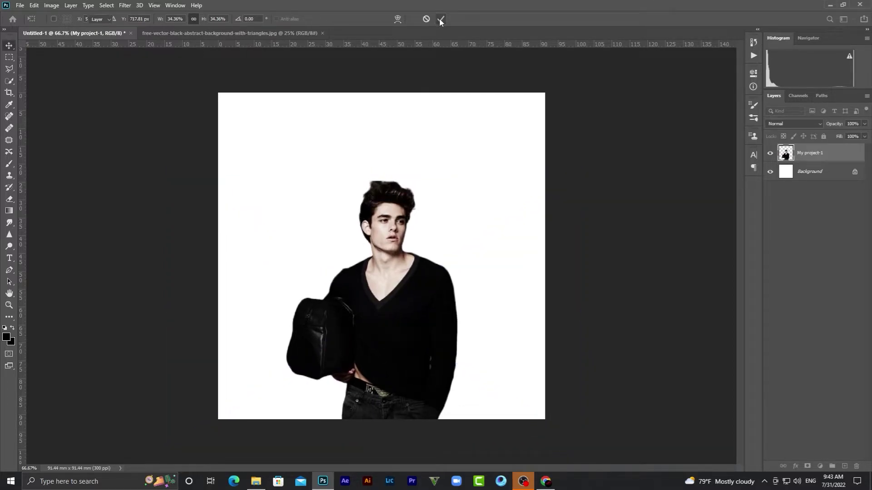
# Bring the black abstract triangles image into Untitled-1 and order its layer beneath the man's layer.
pyautogui.click(247, 33)
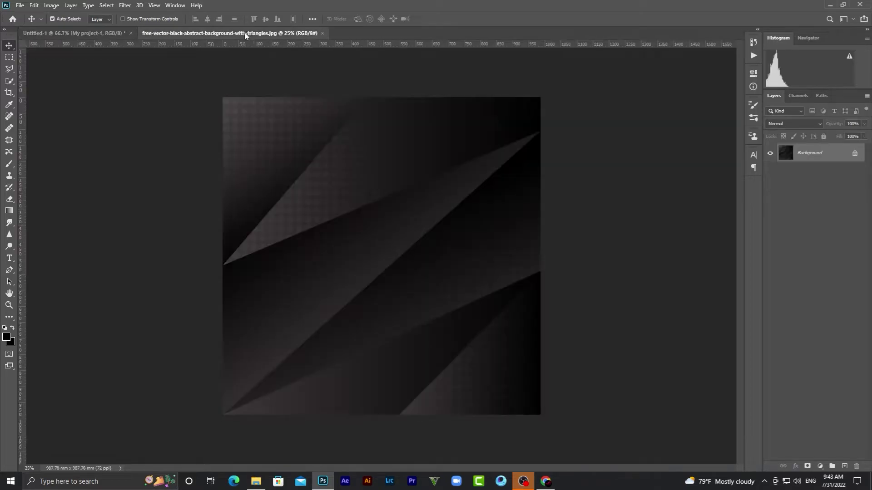
pyautogui.moveTo(104, 40); pyautogui.dragTo(327, 201)
pyautogui.moveTo(821, 158); pyautogui.dragTo(824, 181)
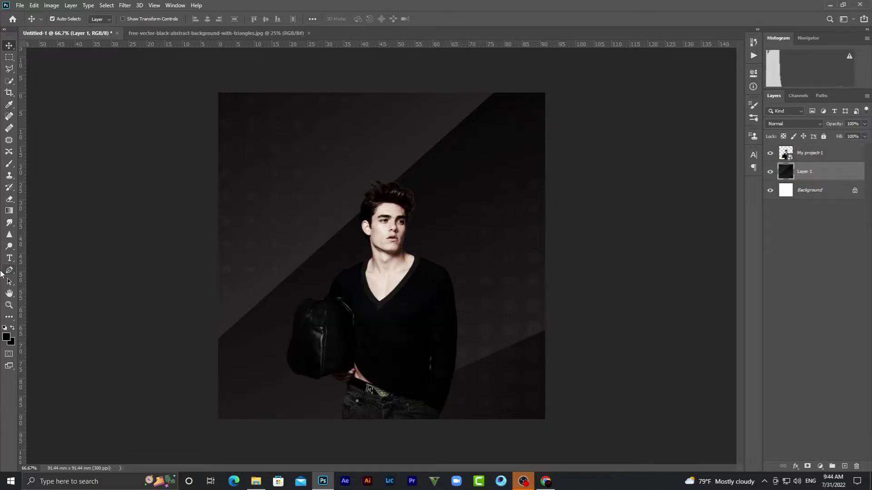
# Add the text "NO BACKGROUND" in 30 pt Impact across the upper part of the canvas, behind the man.
pyautogui.click(10, 258)
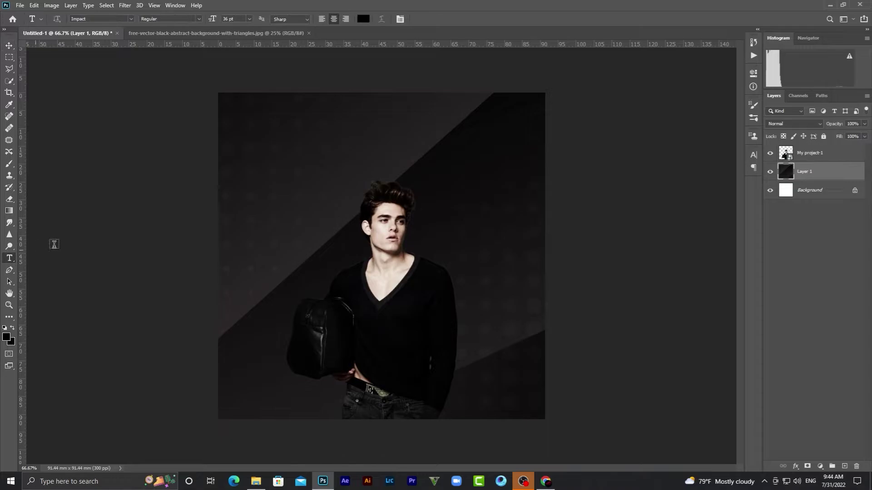
pyautogui.click(288, 143)
pyautogui.press('BackSpace')
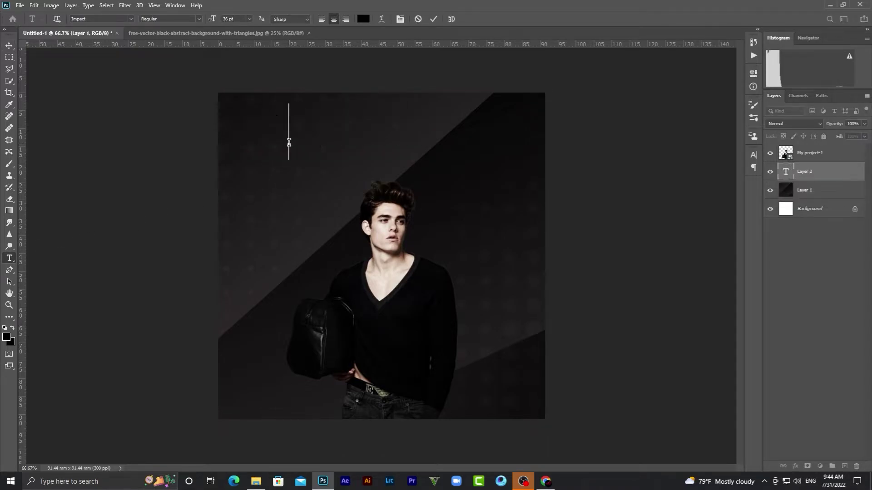
pyautogui.click(249, 19)
pyautogui.click(234, 108)
pyautogui.write('N')
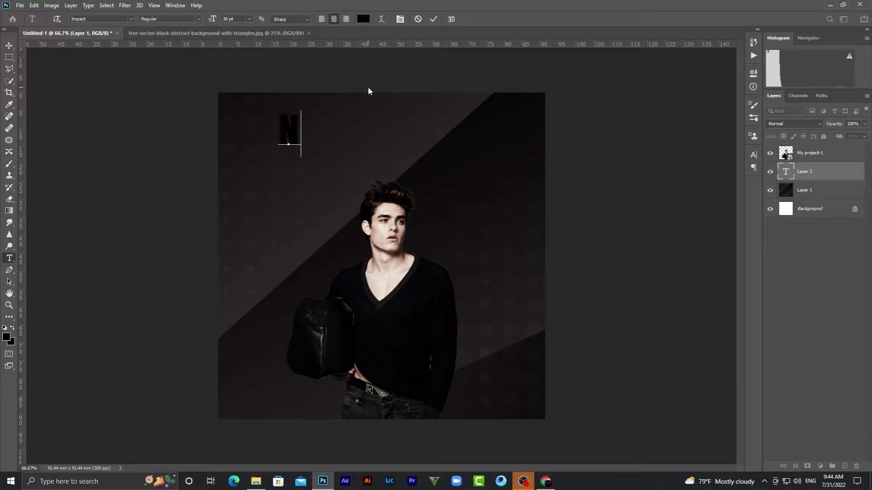
pyautogui.write('O BACKG')
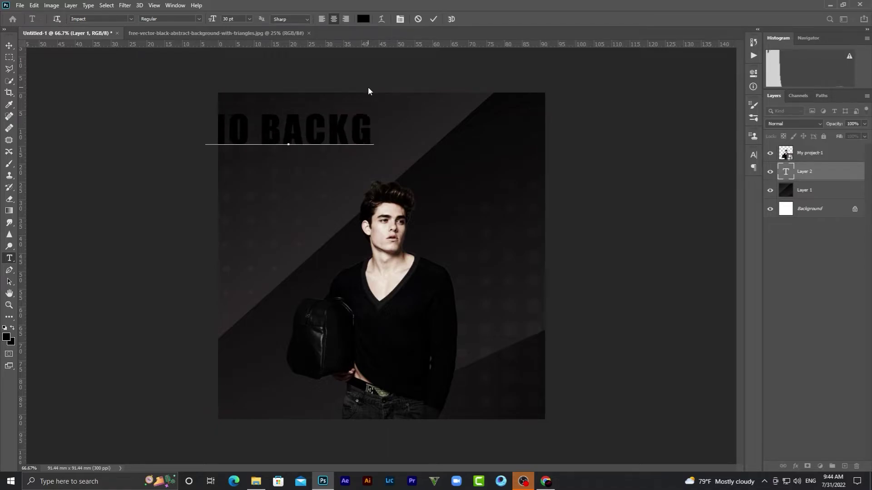
pyautogui.write('ROUND')
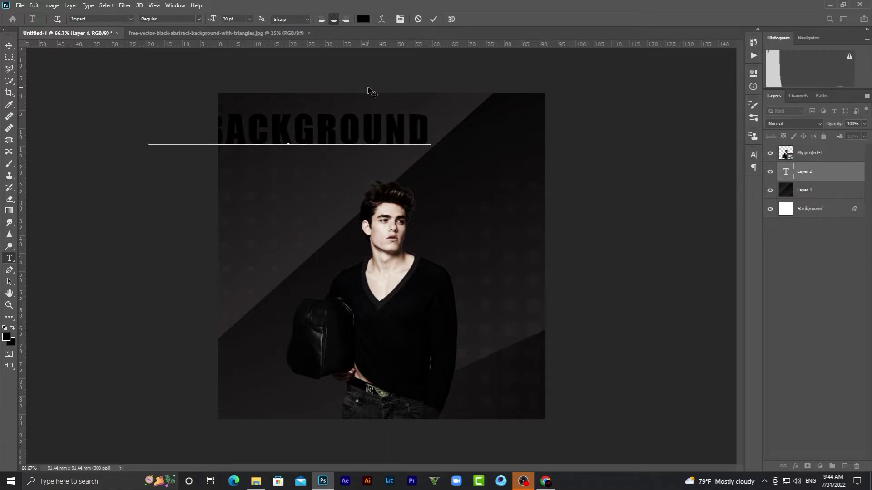
# Set the colour of the whole NO BACKGROUND text to white (ffffff).
pyautogui.moveTo(431, 126); pyautogui.dragTo(111, 123)
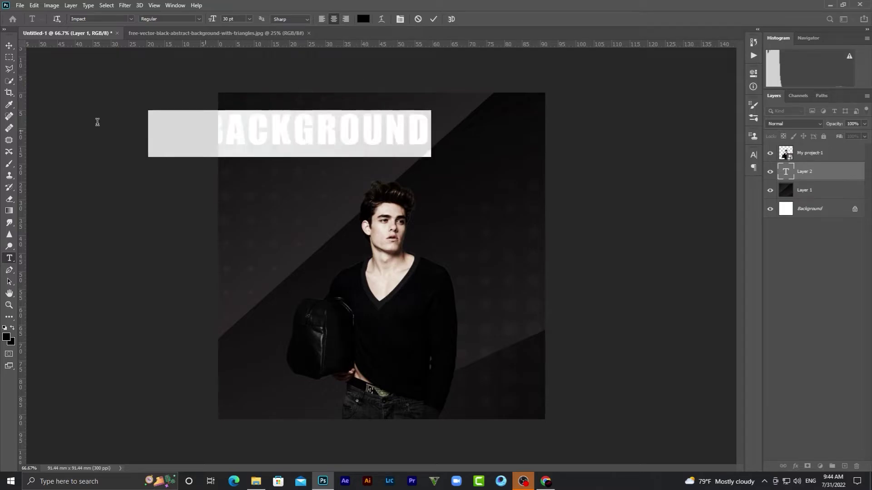
pyautogui.click(363, 19)
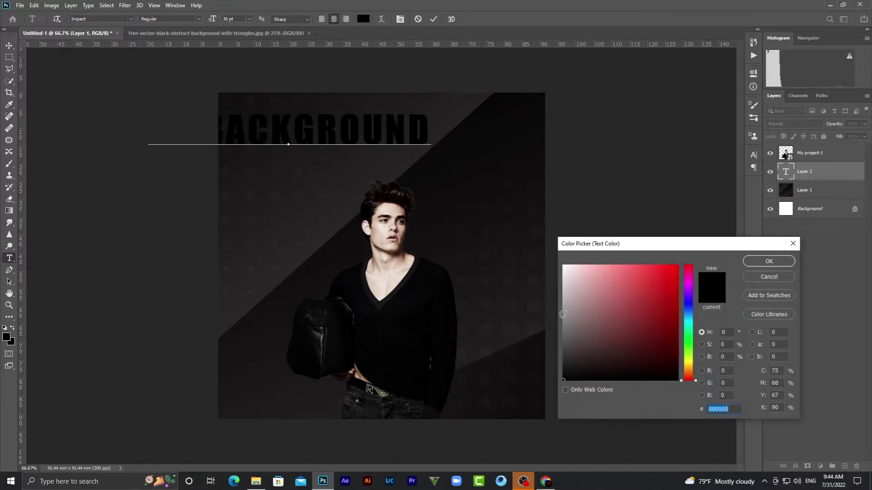
pyautogui.write('ffffff')
pyautogui.click(763, 262)
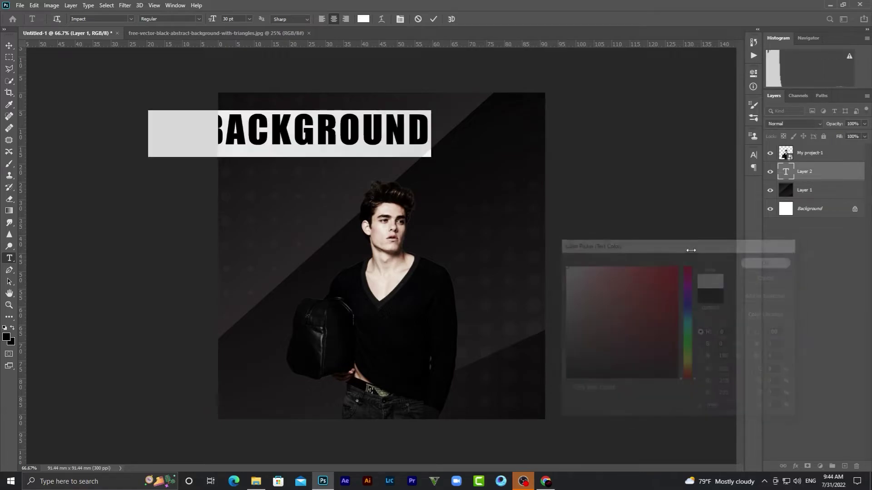
# Move the NO BACKGROUND text to the canvas's upper edge and stretch its width to about 108% to nearly span the canvas.
pyautogui.click(9, 46)
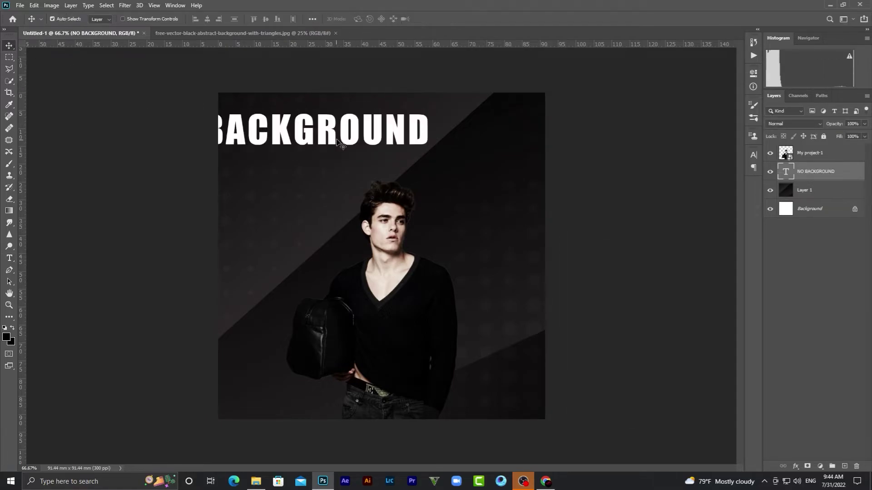
pyautogui.moveTo(335, 141); pyautogui.dragTo(428, 129)
pyautogui.hotkey('ctrl', 't')
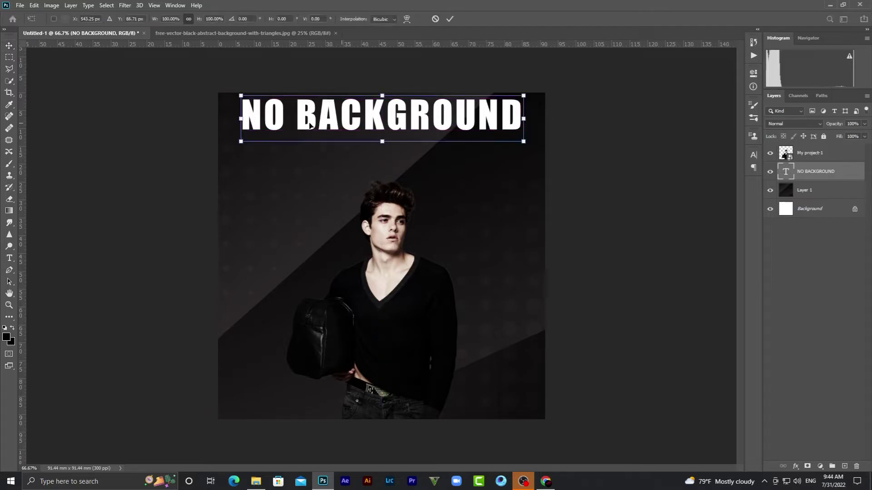
pyautogui.moveTo(239, 119); pyautogui.dragTo(228, 118)
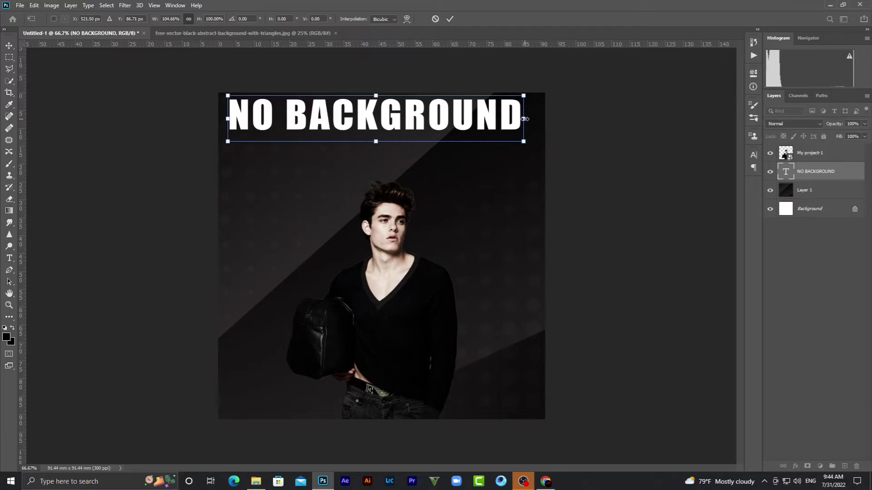
pyautogui.moveTo(524, 119); pyautogui.dragTo(533, 119)
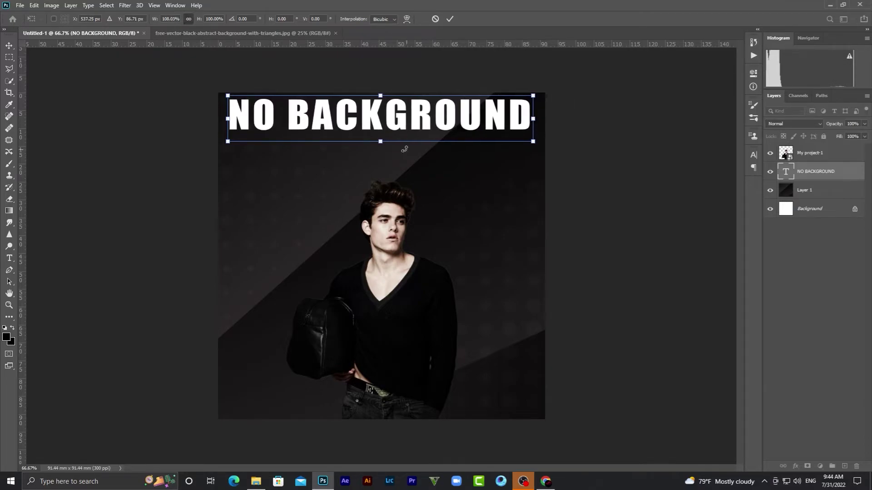
pyautogui.moveTo(380, 143); pyautogui.dragTo(380, 140)
pyautogui.click(449, 19)
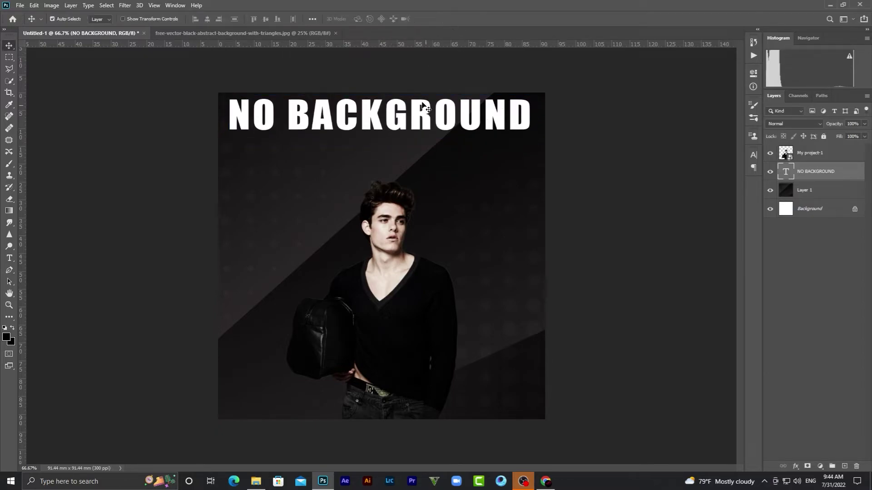
# Duplicate the NO BACKGROUND line seven times in evenly spaced rows down the canvas and order the lowest copy above the man's layer.
pyautogui.moveTo(449, 116); pyautogui.dragTo(504, 403)
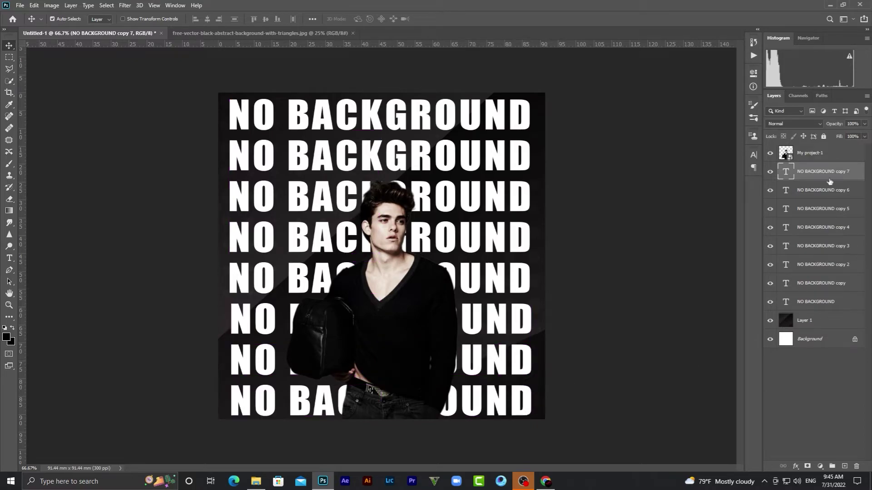
pyautogui.moveTo(828, 173); pyautogui.dragTo(823, 152)
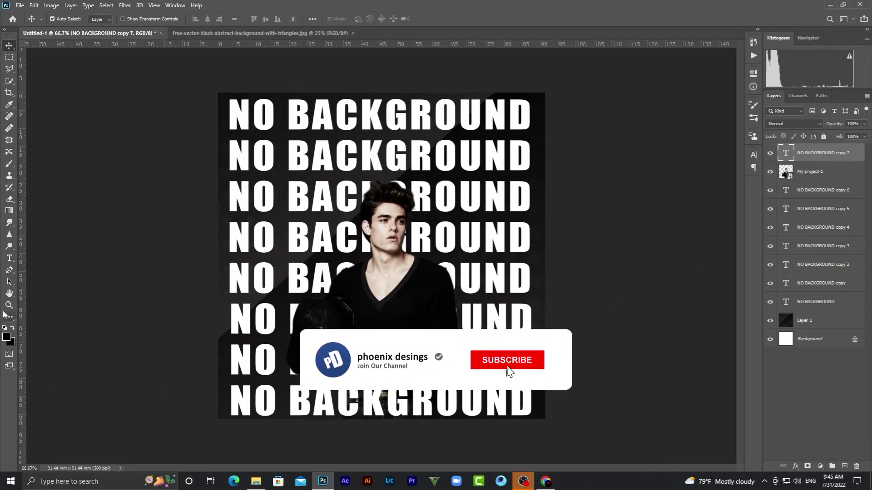
# Recolour the lowest NO BACKGROUND line to red (c50000) and set its layer's blend mode to Screen.
pyautogui.click(9, 258)
pyautogui.tripleClick(450, 419)
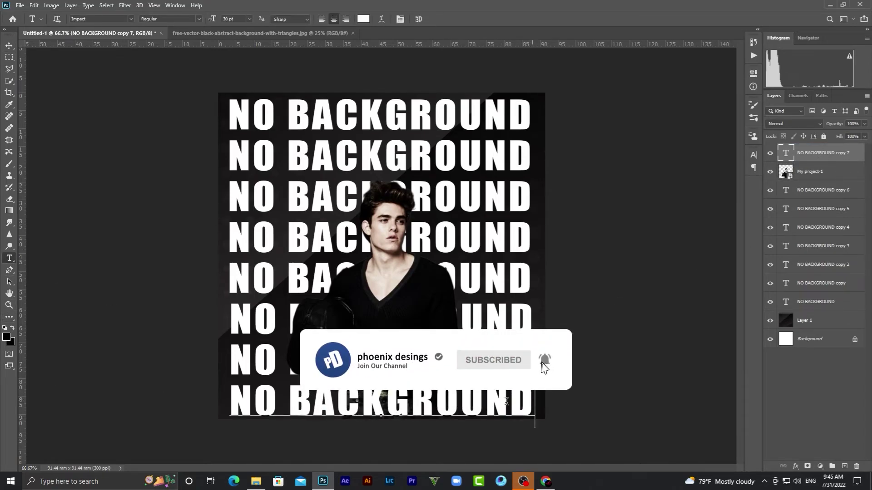
pyautogui.click(363, 18)
pyautogui.write('c20000')
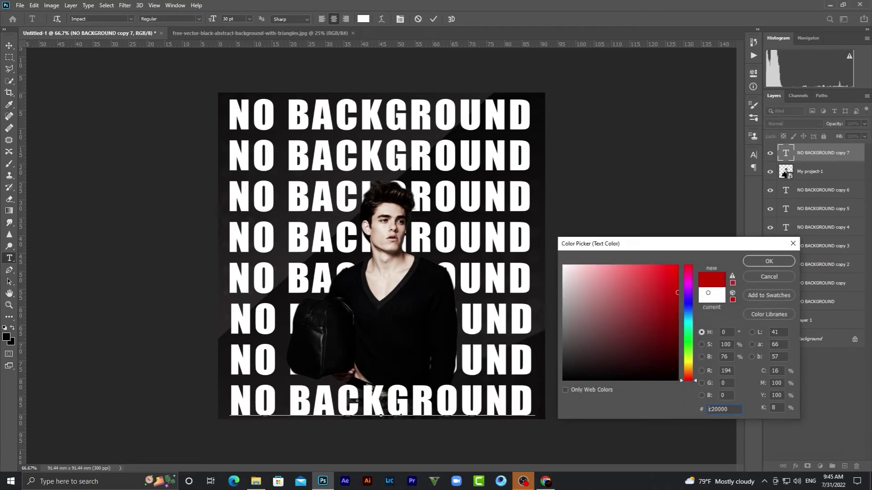
pyautogui.click(679, 291)
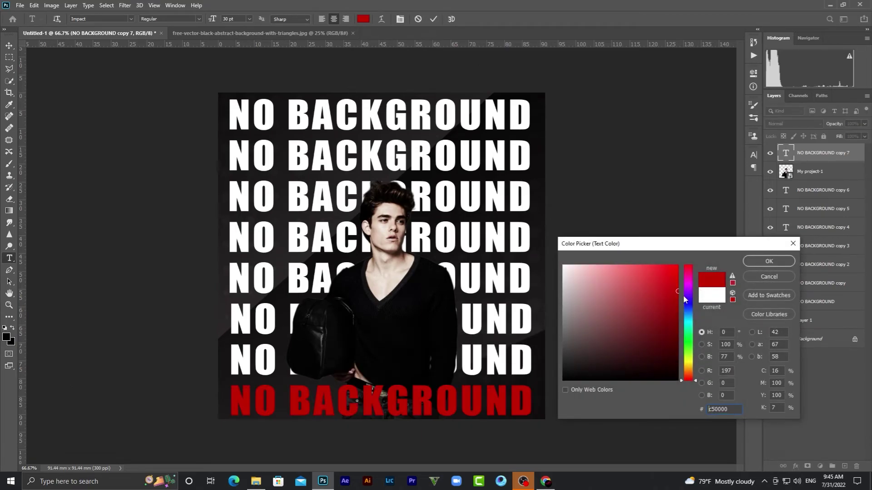
pyautogui.click(766, 262)
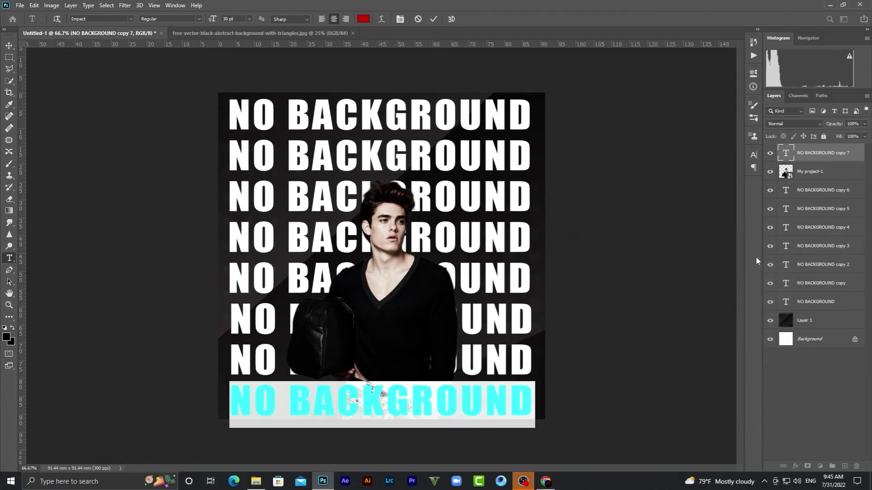
pyautogui.click(9, 47)
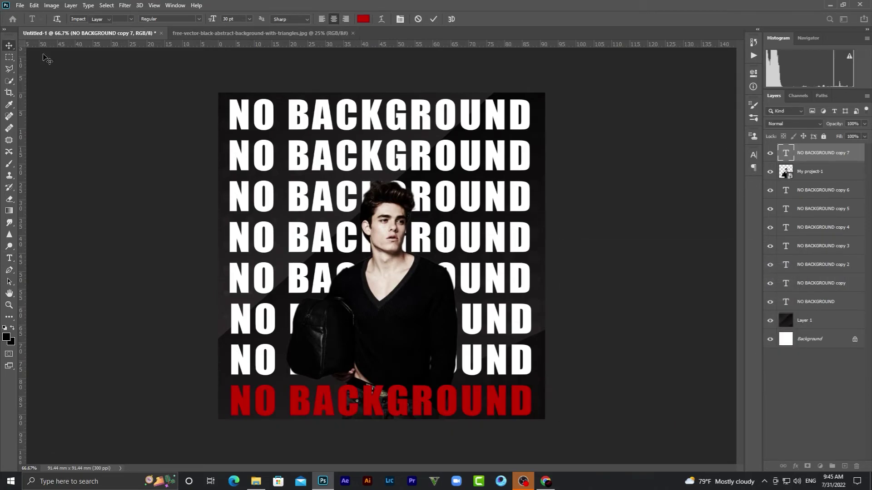
pyautogui.click(808, 125)
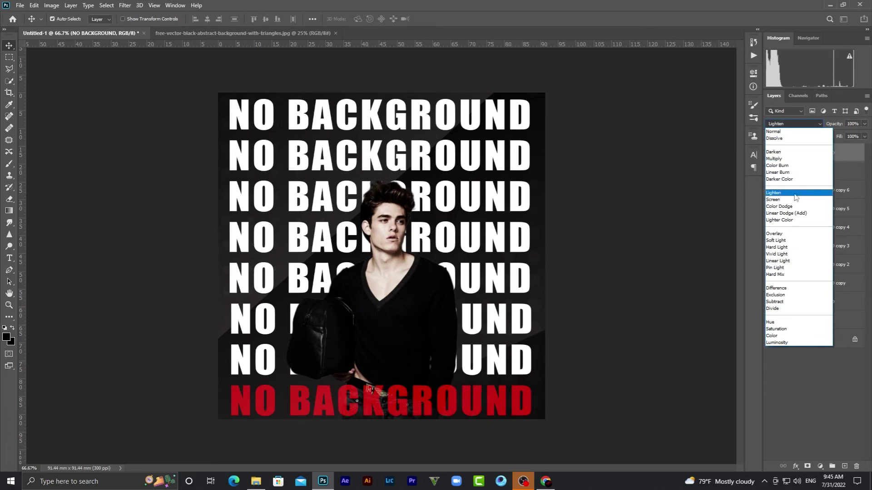
pyautogui.click(795, 201)
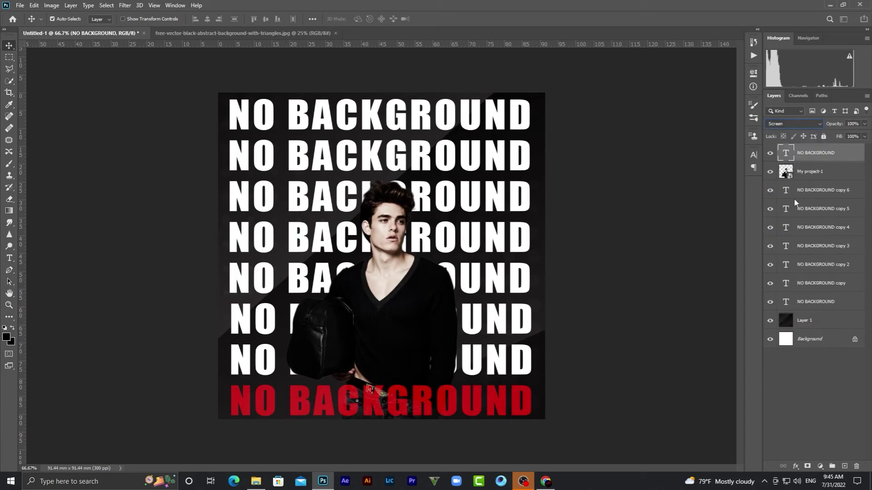